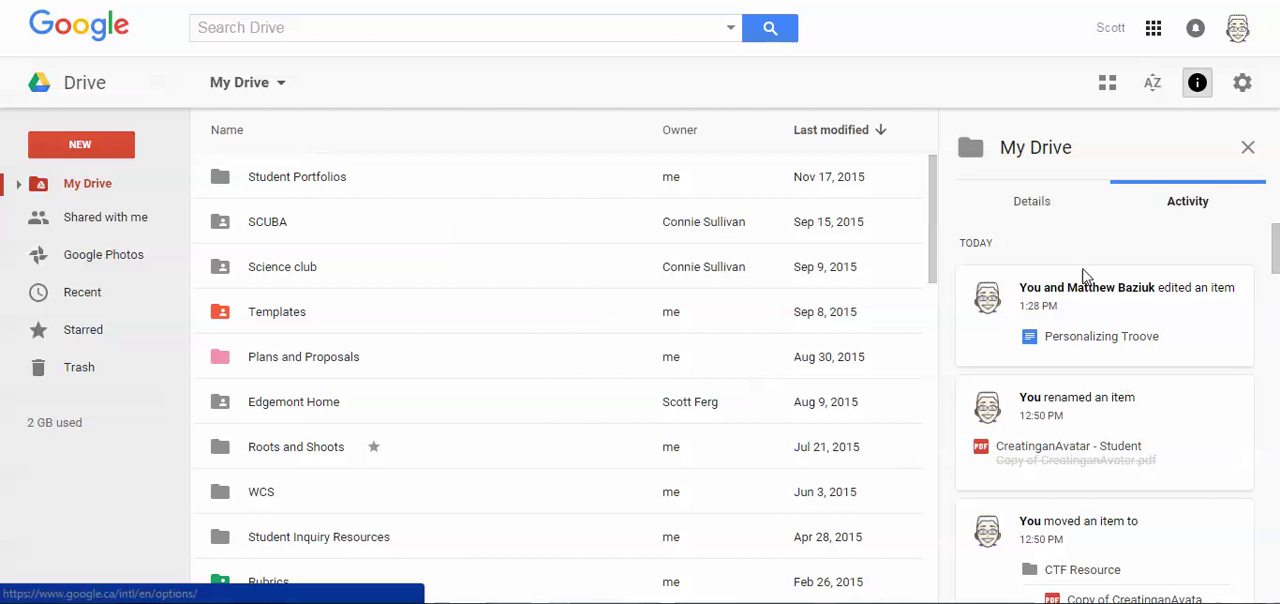
# - Show the item details view, open the items shared with the account, and select the Innovations folder
pyautogui.click(1035, 203)
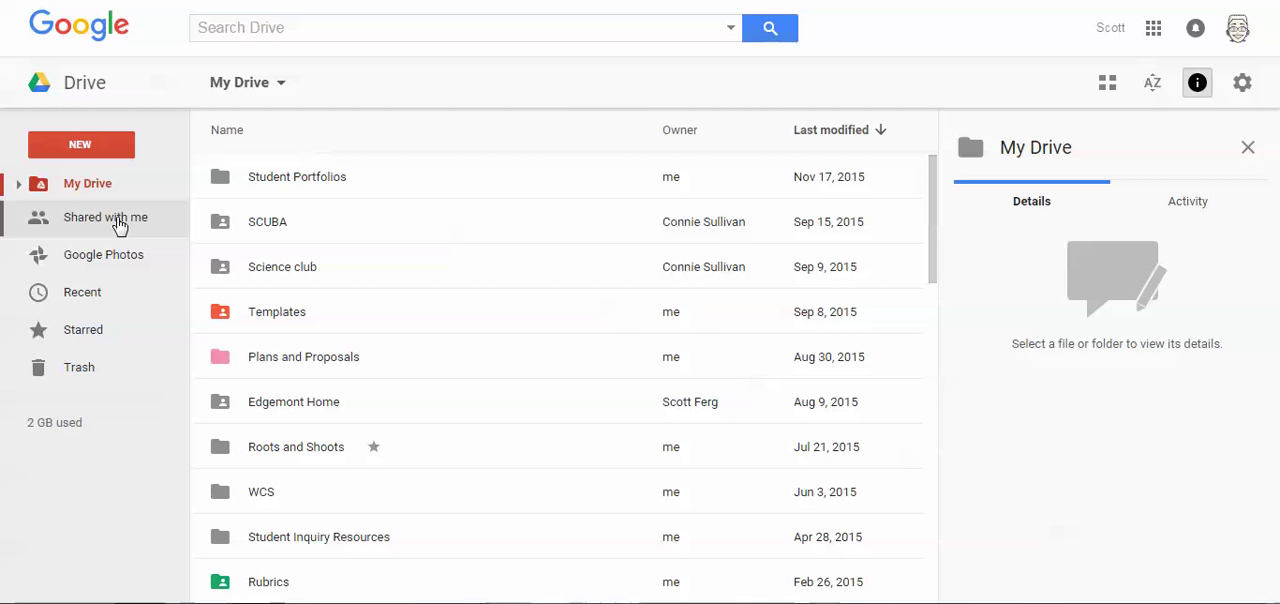
pyautogui.click(84, 222)
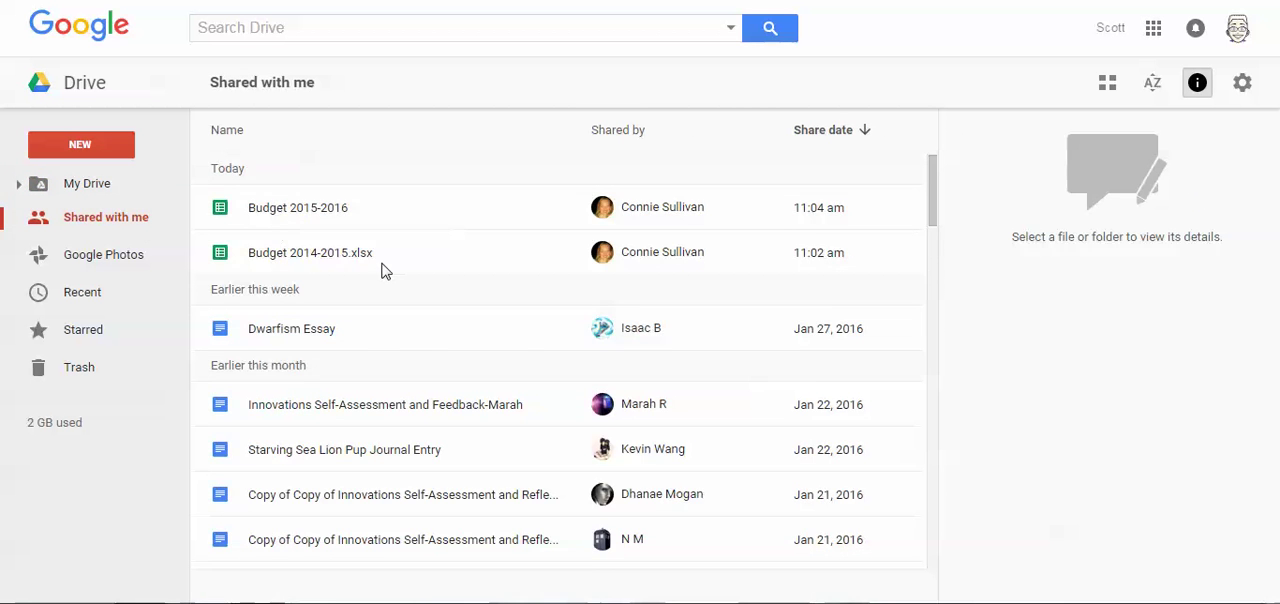
pyautogui.scroll(-9, 384, 270)
pyautogui.scroll(1, 334, 318)
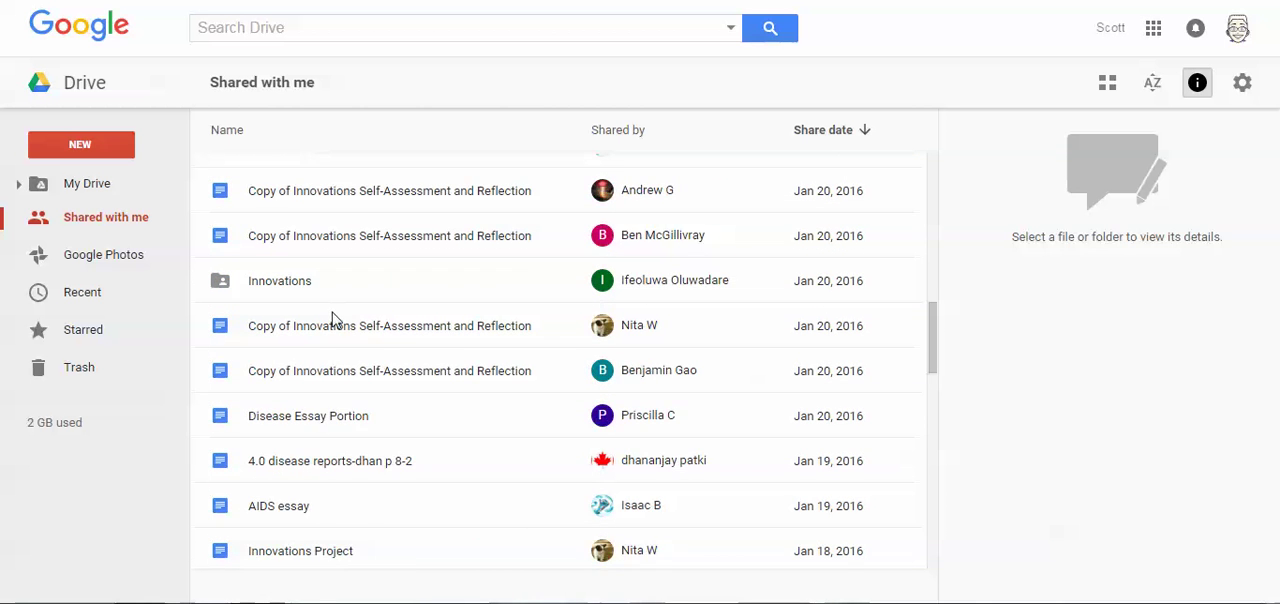
pyautogui.scroll(1, 334, 320)
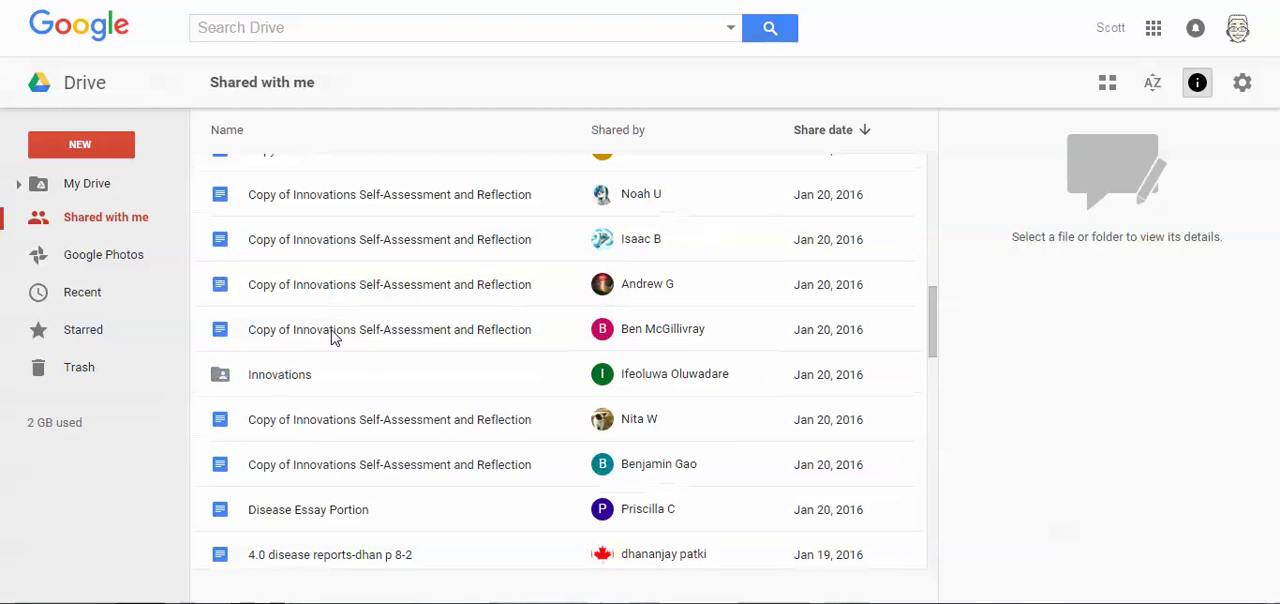
pyautogui.rightClick(266, 385)
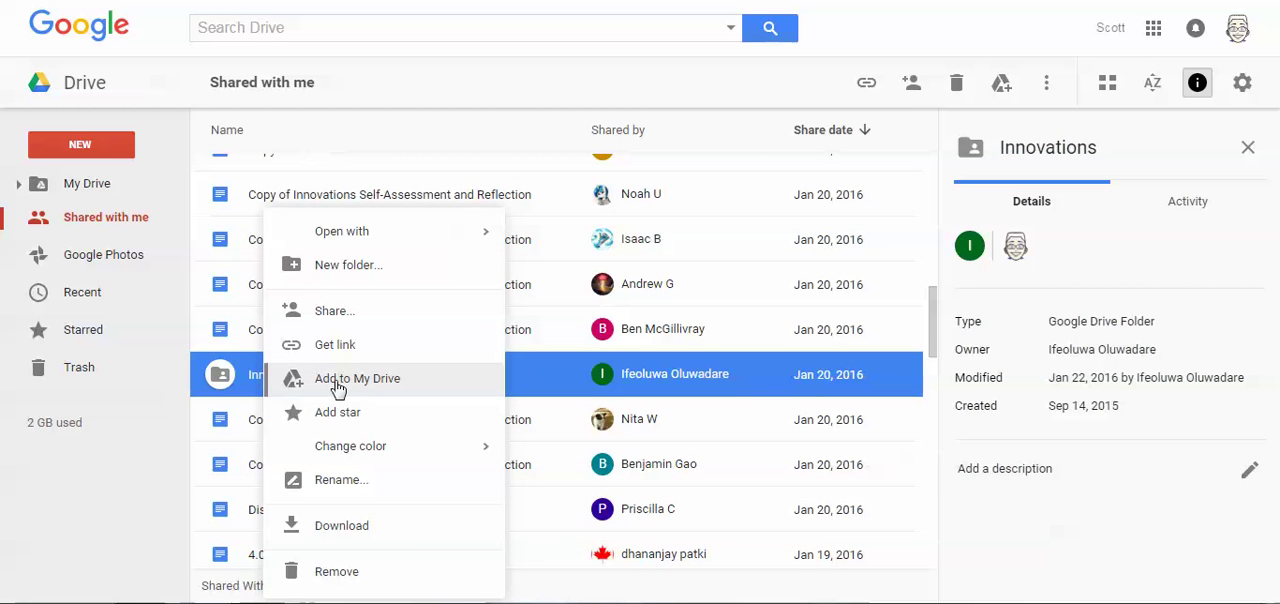
pyautogui.click(228, 382)
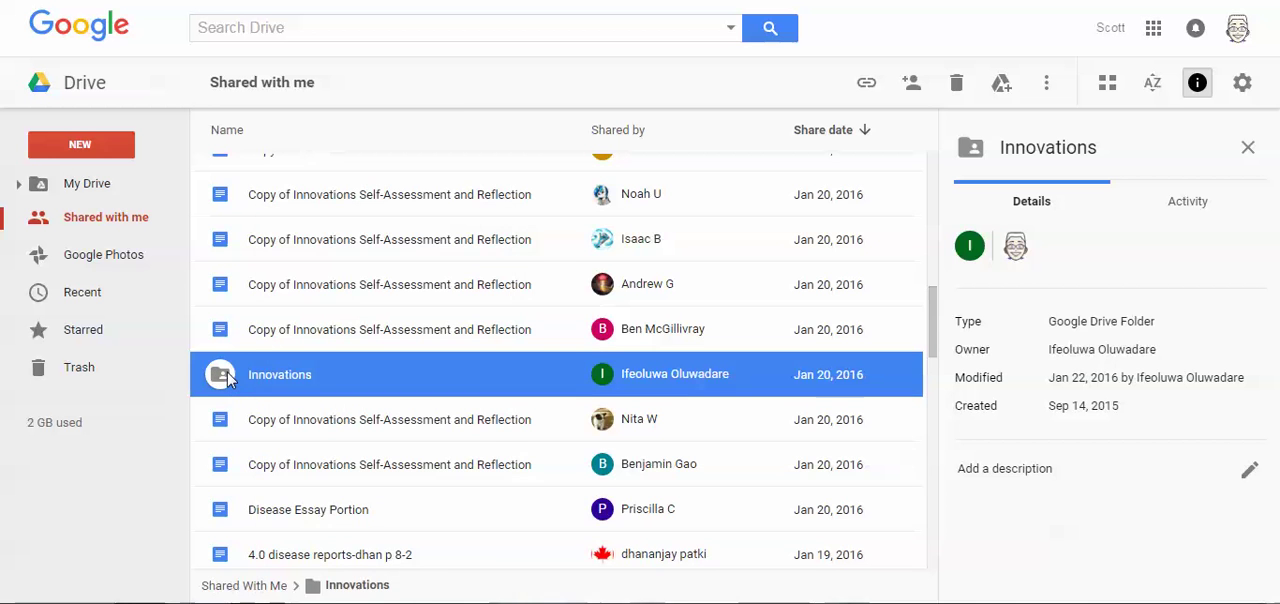
# - Expand the My Drive folder tree and look through its top-level folders
pyautogui.click(18, 186)
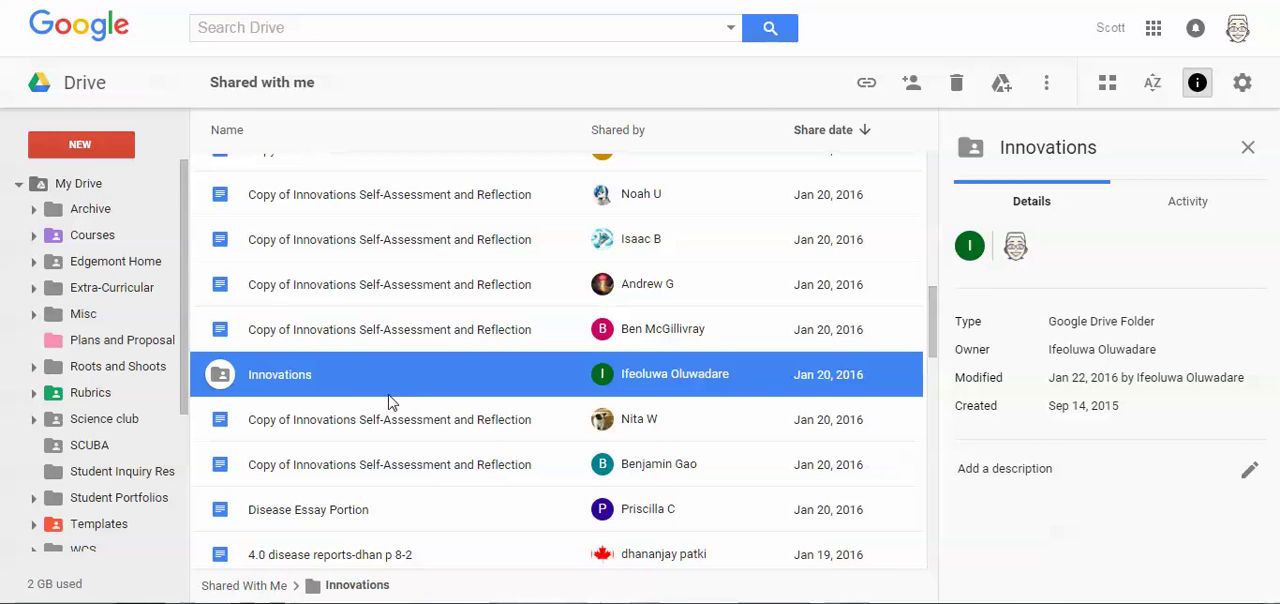
pyautogui.click(18, 184)
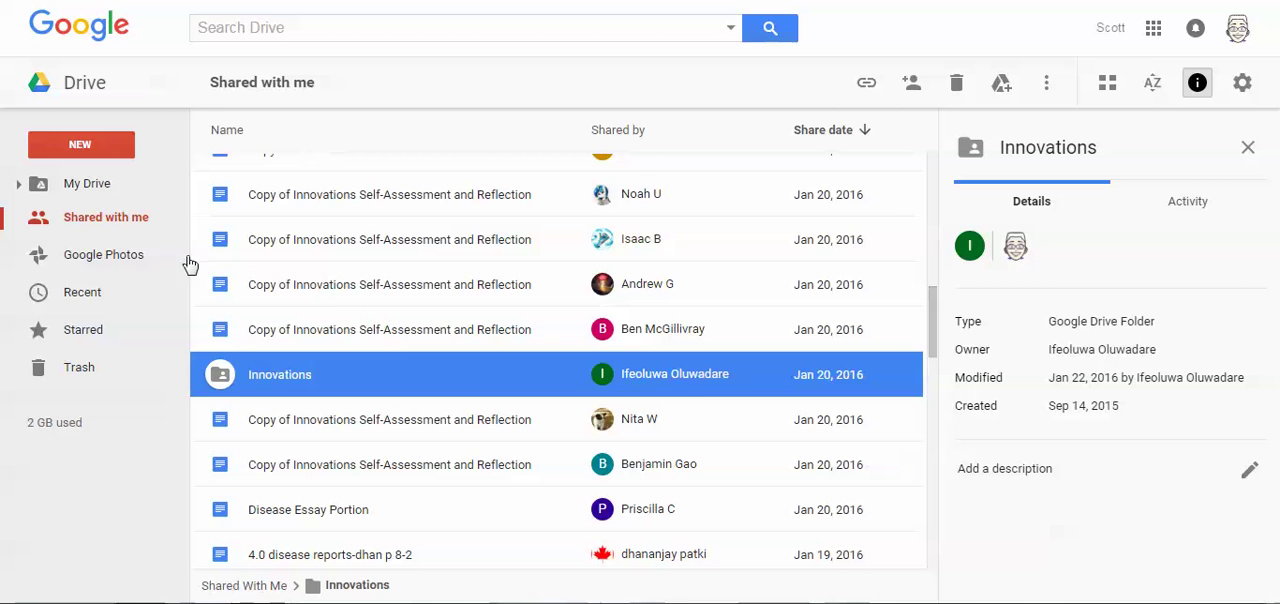
pyautogui.click(18, 185)
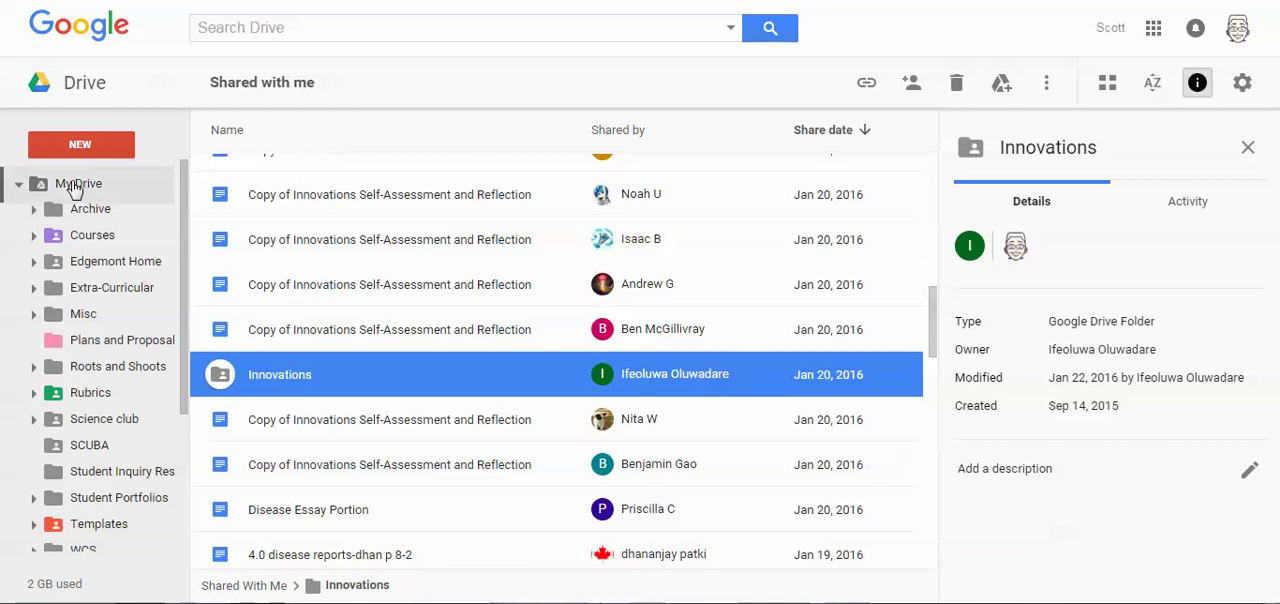
pyautogui.click(18, 185)
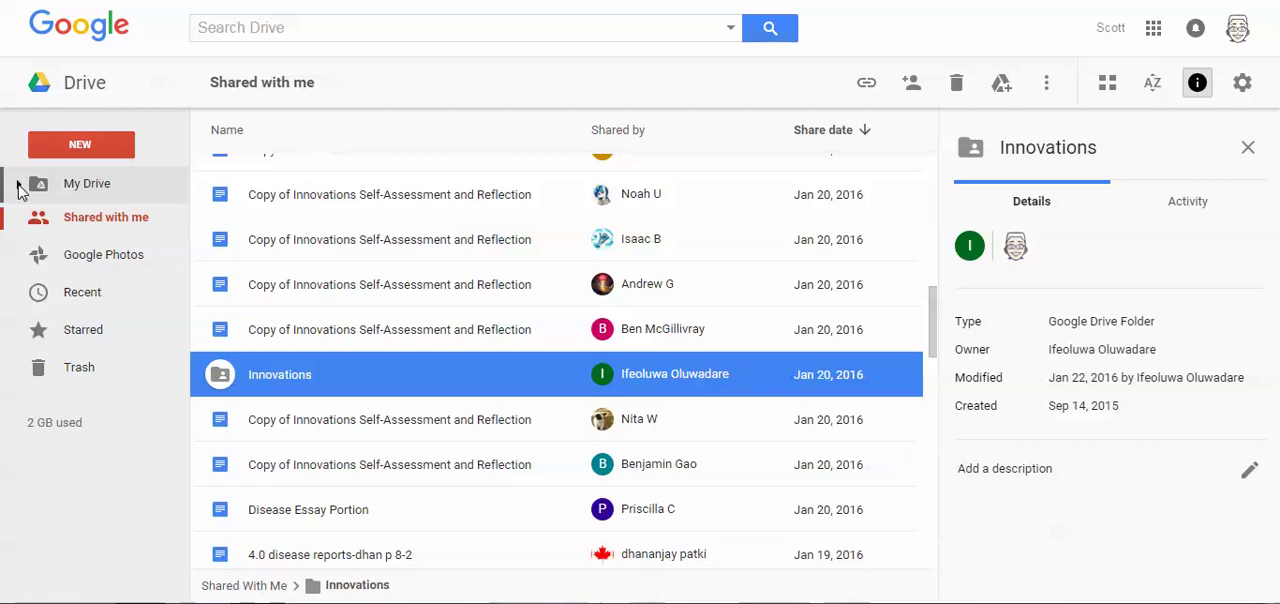
pyautogui.click(18, 185)
pyautogui.scroll(-3, 140, 287)
pyautogui.scroll(3, 120, 280)
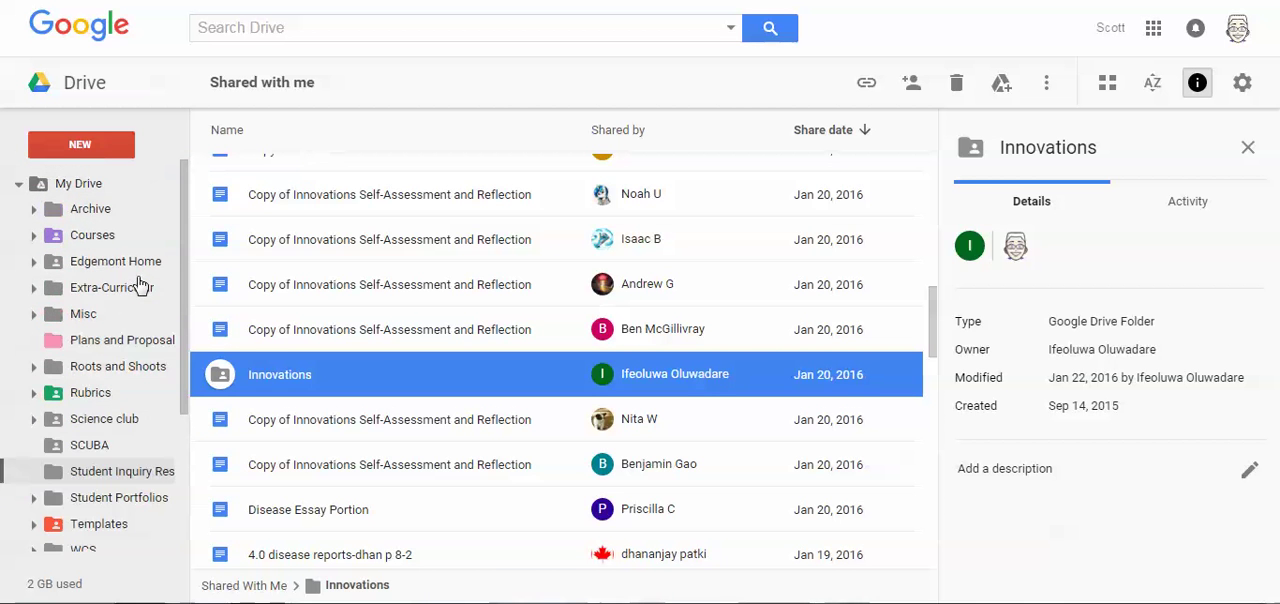
# - Examine the CTF and I7 subfolders inside Courses, leaving only the first level of Courses expanded
pyautogui.click(33, 236)
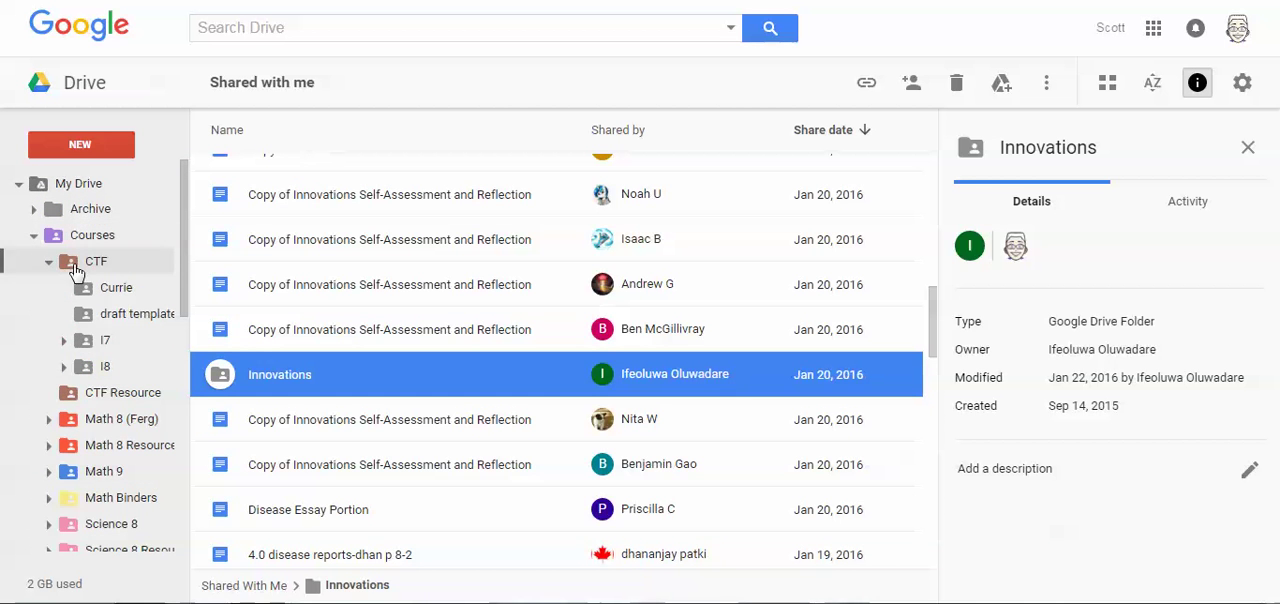
pyautogui.click(64, 340)
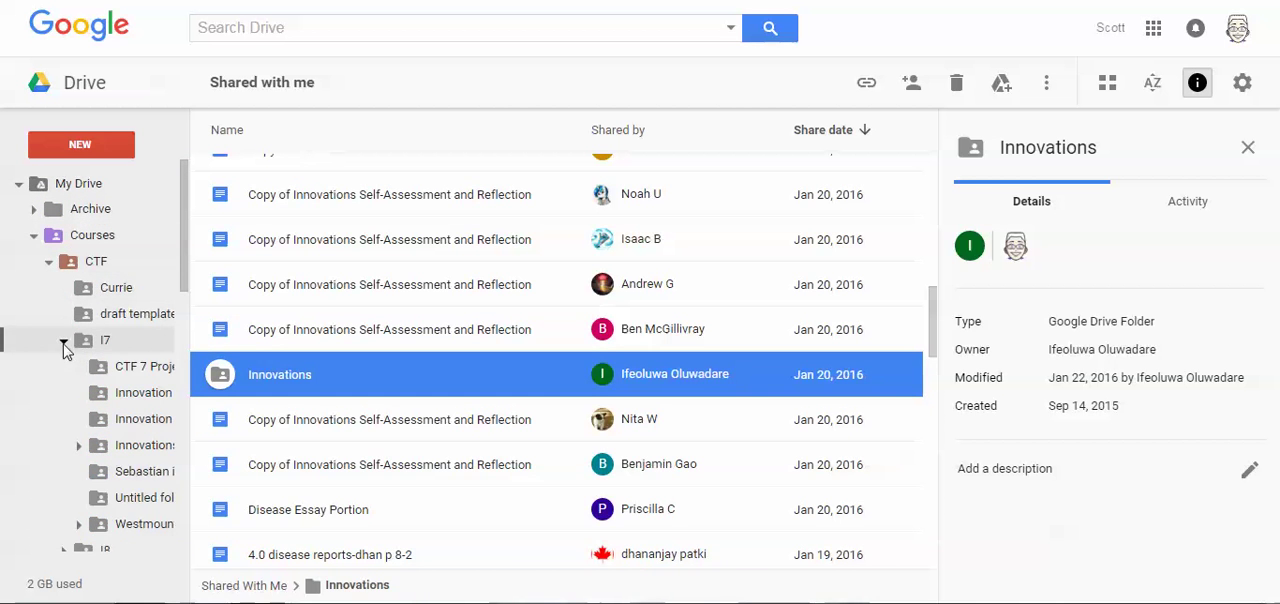
pyautogui.click(48, 262)
pyautogui.click(33, 236)
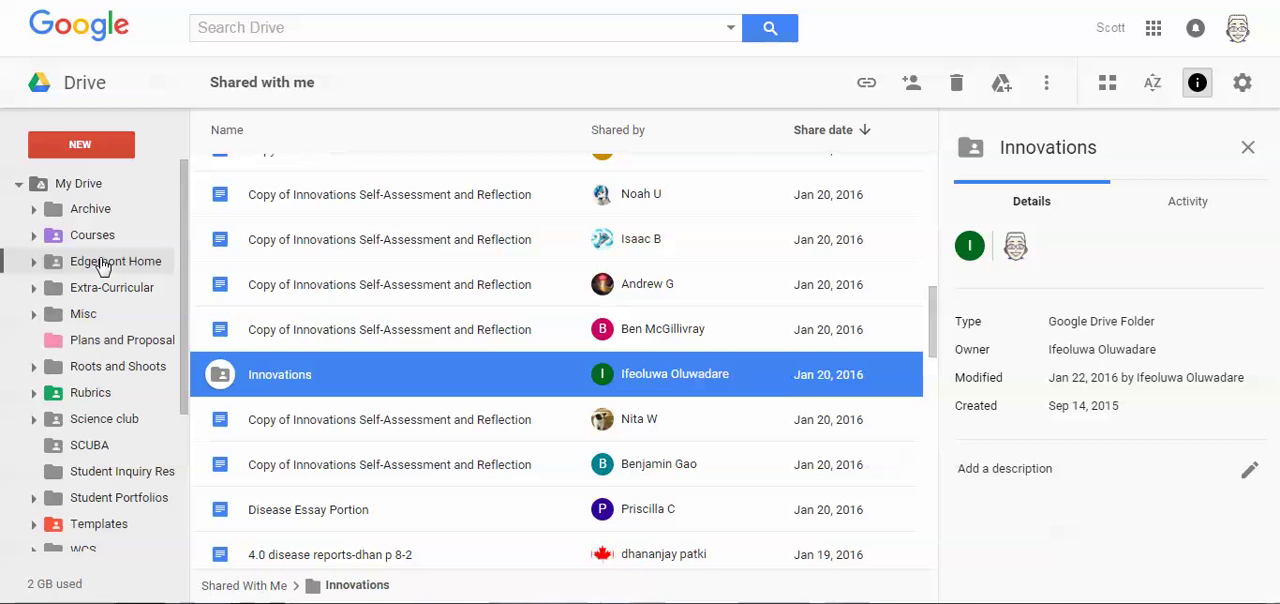
pyautogui.click(33, 236)
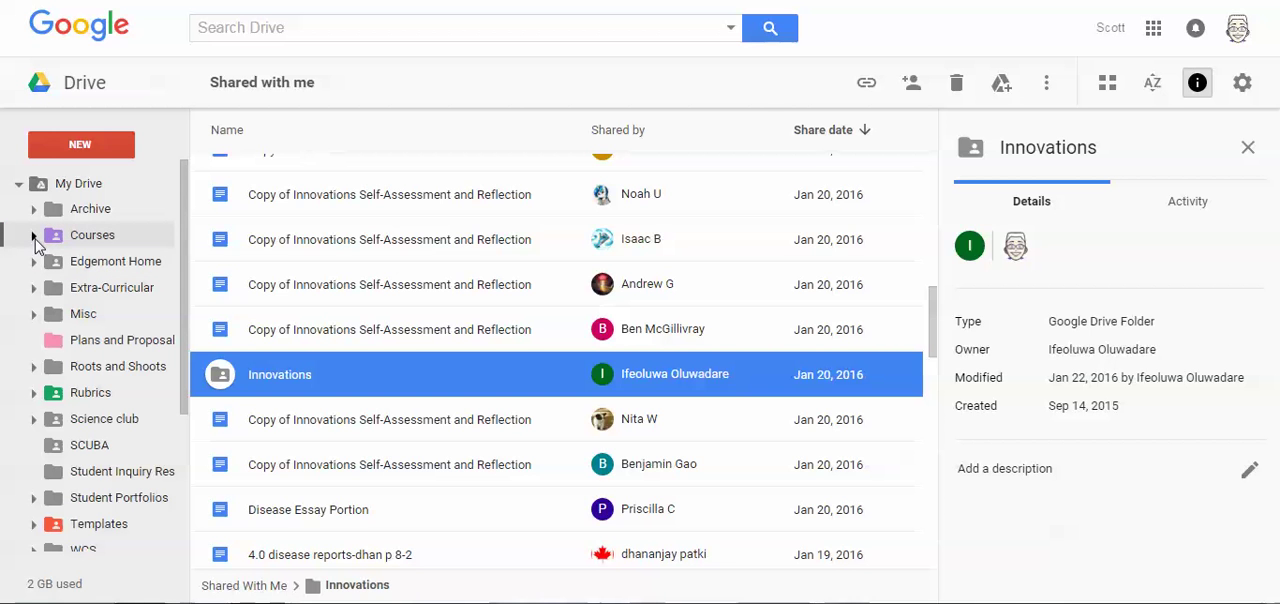
# - Create a new folder in My Drive named with the student's first name followed by " - Innovation"
pyautogui.click(81, 147)
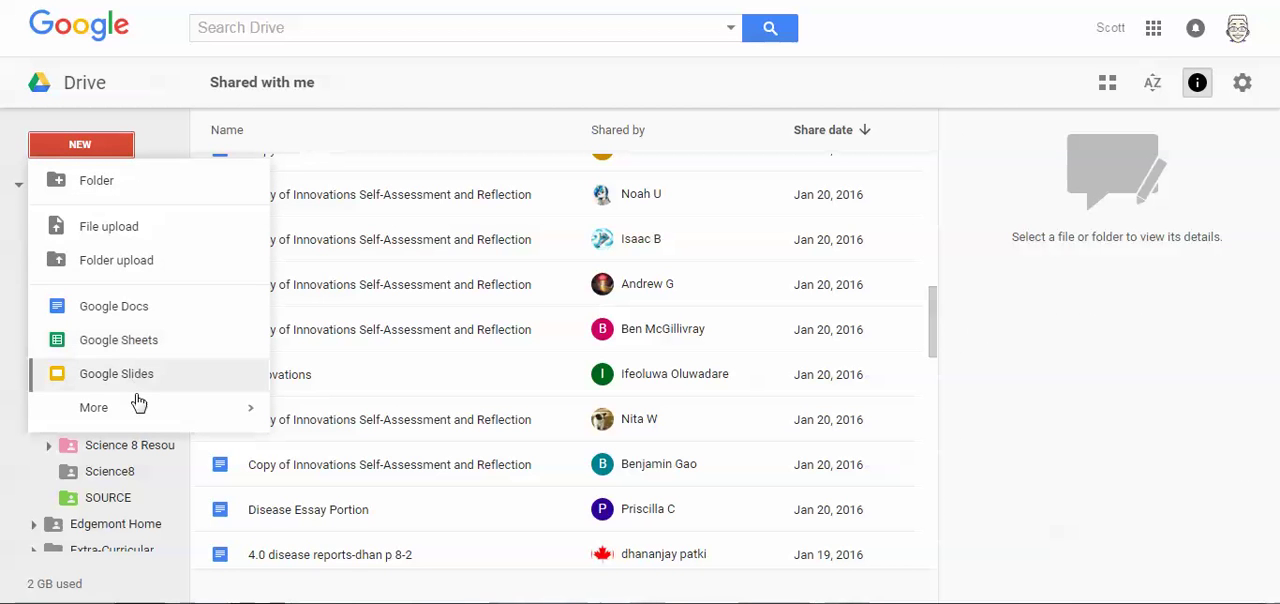
pyautogui.click(92, 190)
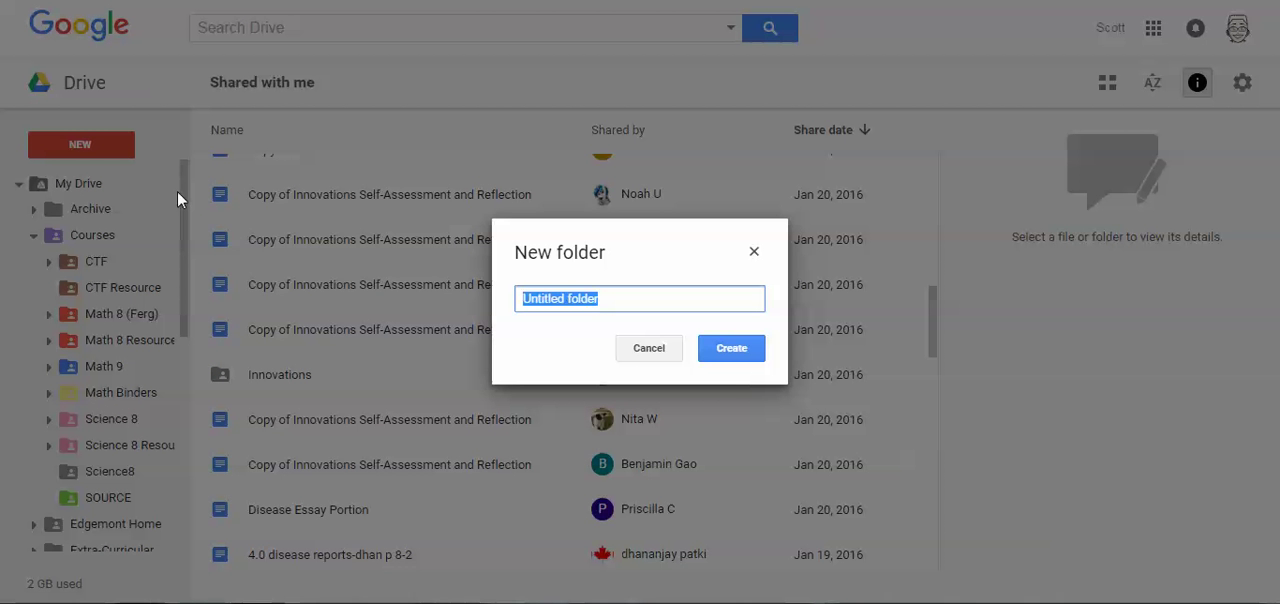
pyautogui.write('Bob')
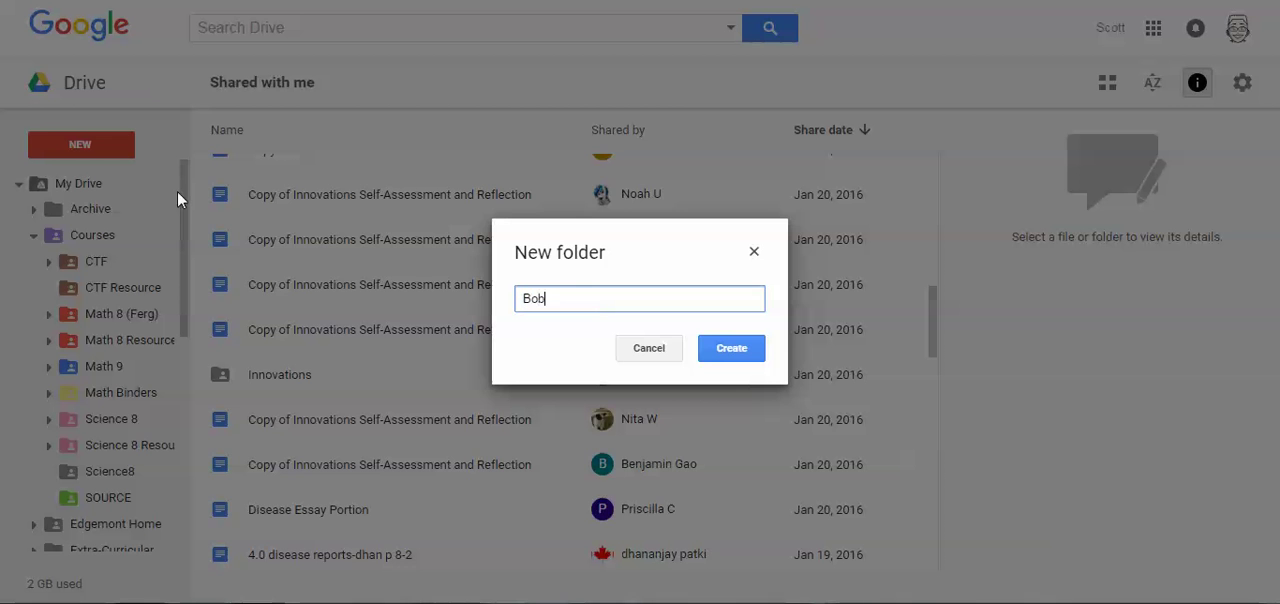
pyautogui.write(' - Innovation')
pyautogui.click(731, 352)
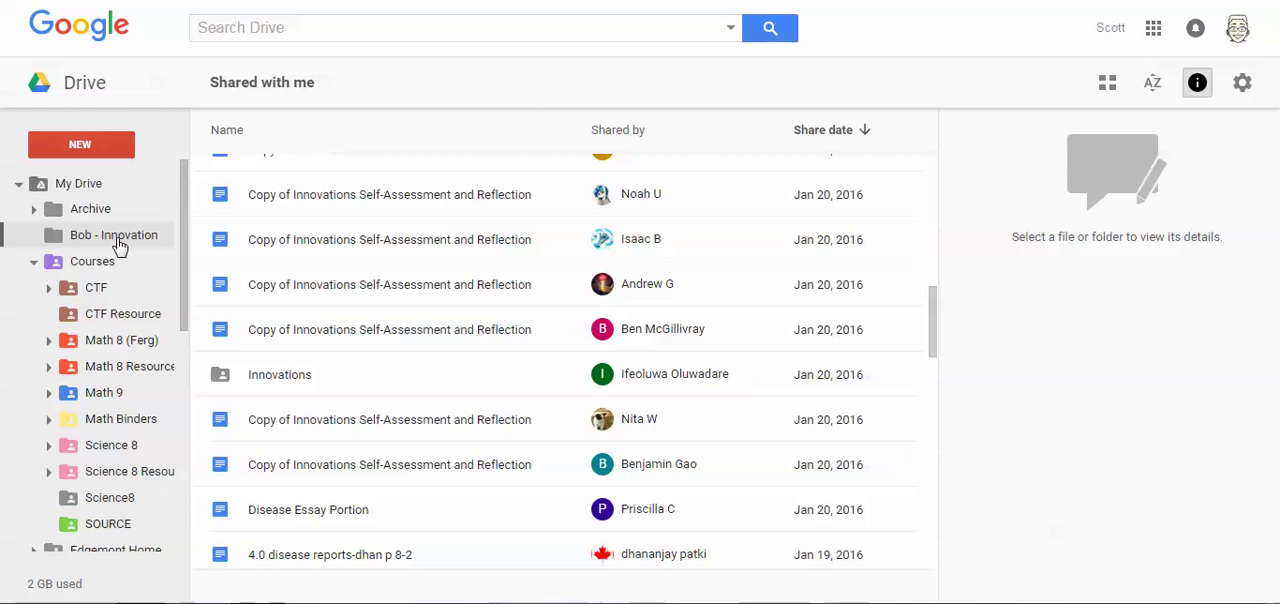
# - Change the color of the new student Innovation folder to green
pyautogui.rightClick(88, 244)
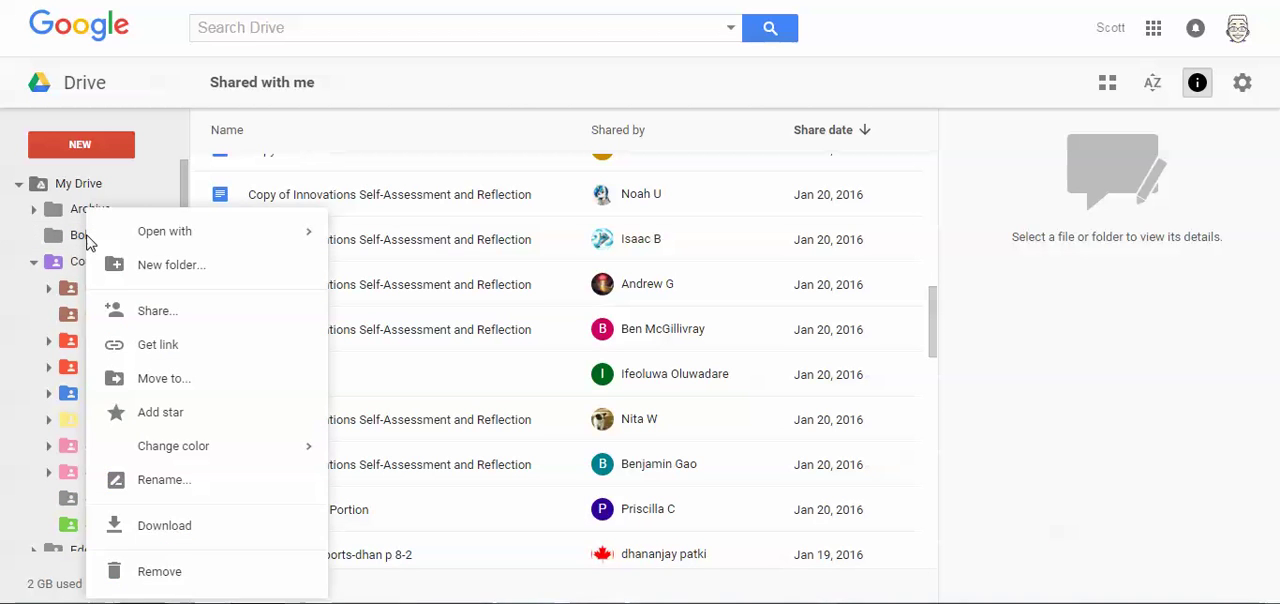
pyautogui.moveTo(198, 460)
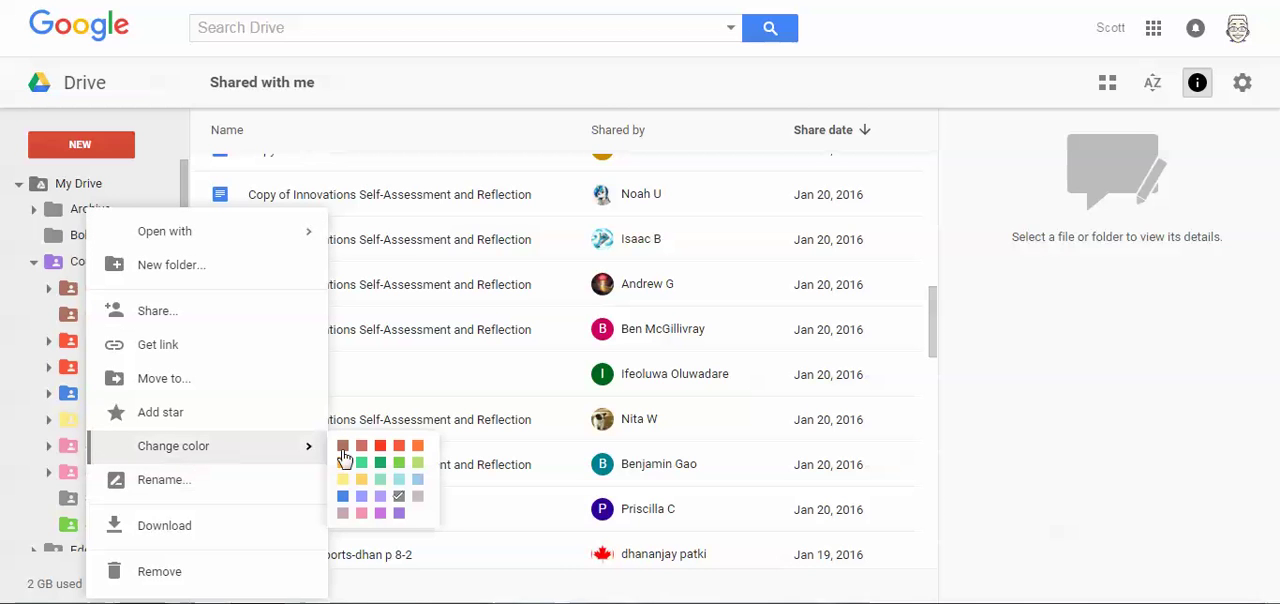
pyautogui.click(399, 462)
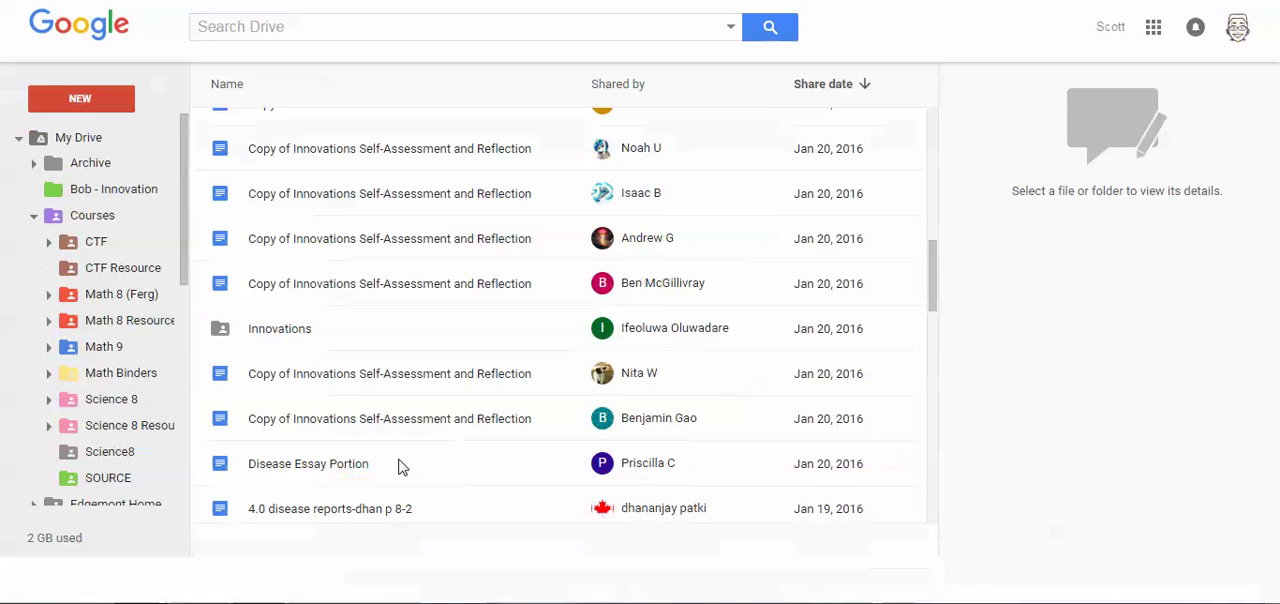
# - Open the green Innovation folder, start sharing it, and add the two teachers as people to share with
pyautogui.click(111, 196)
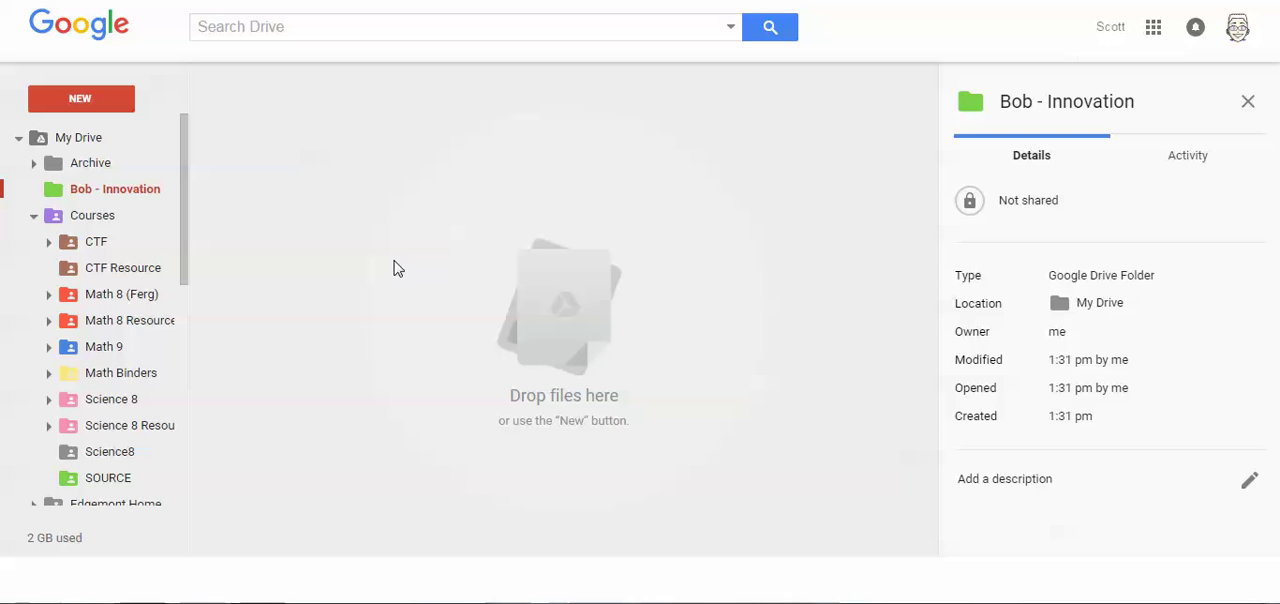
pyautogui.rightClick(112, 196)
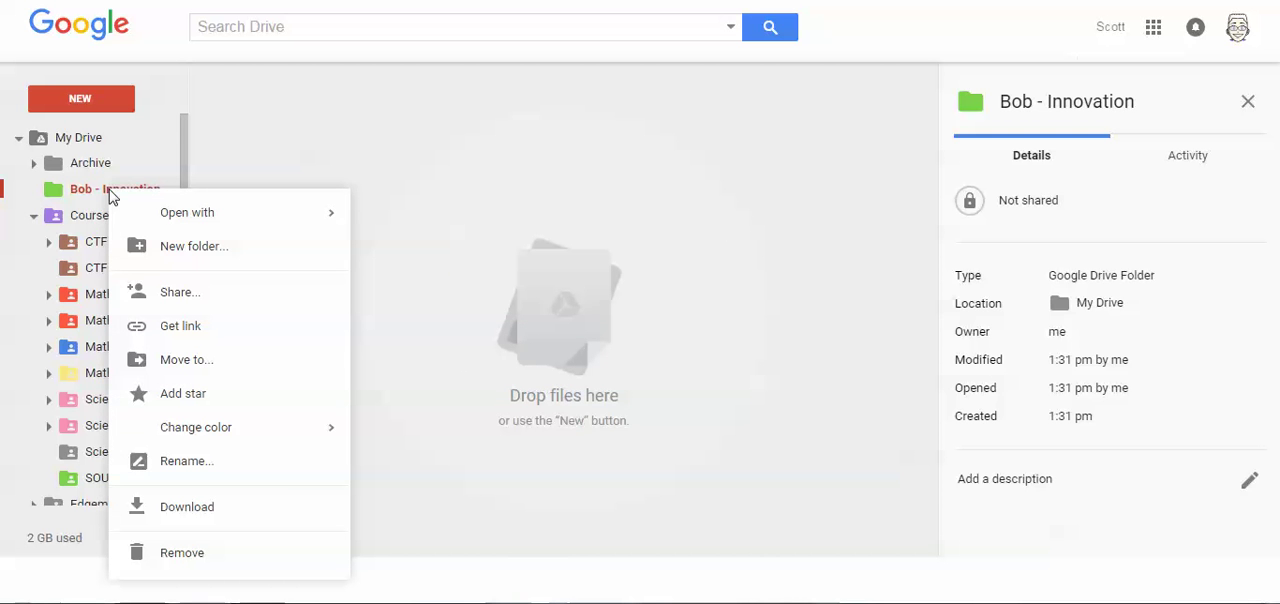
pyautogui.click(180, 298)
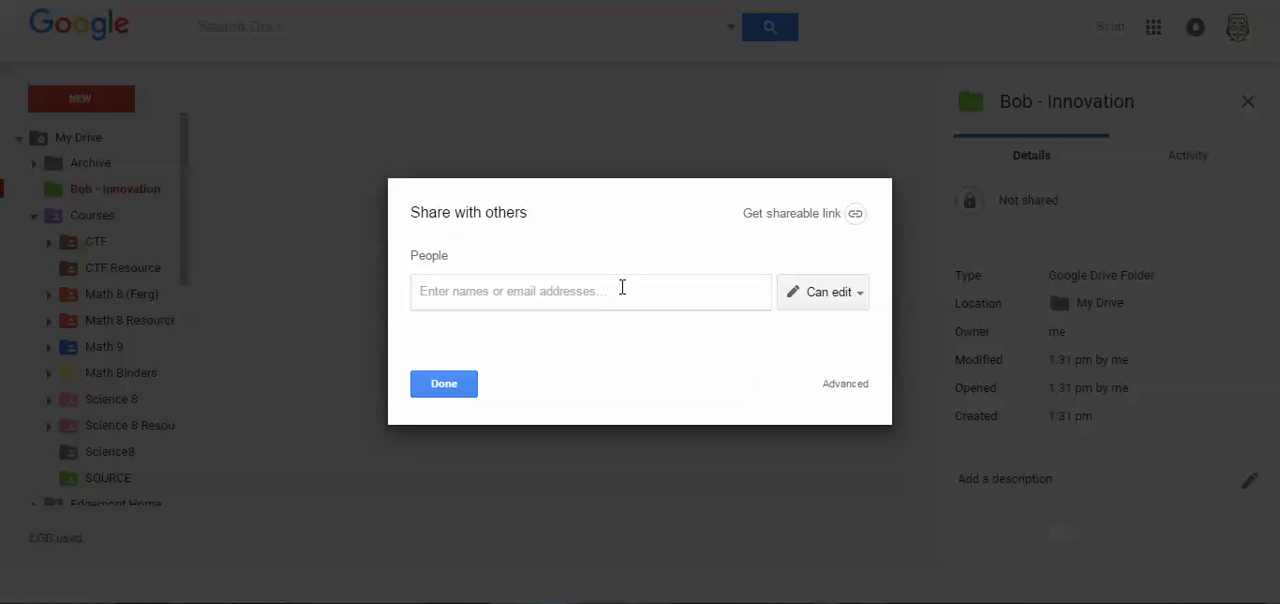
pyautogui.write('ferg')
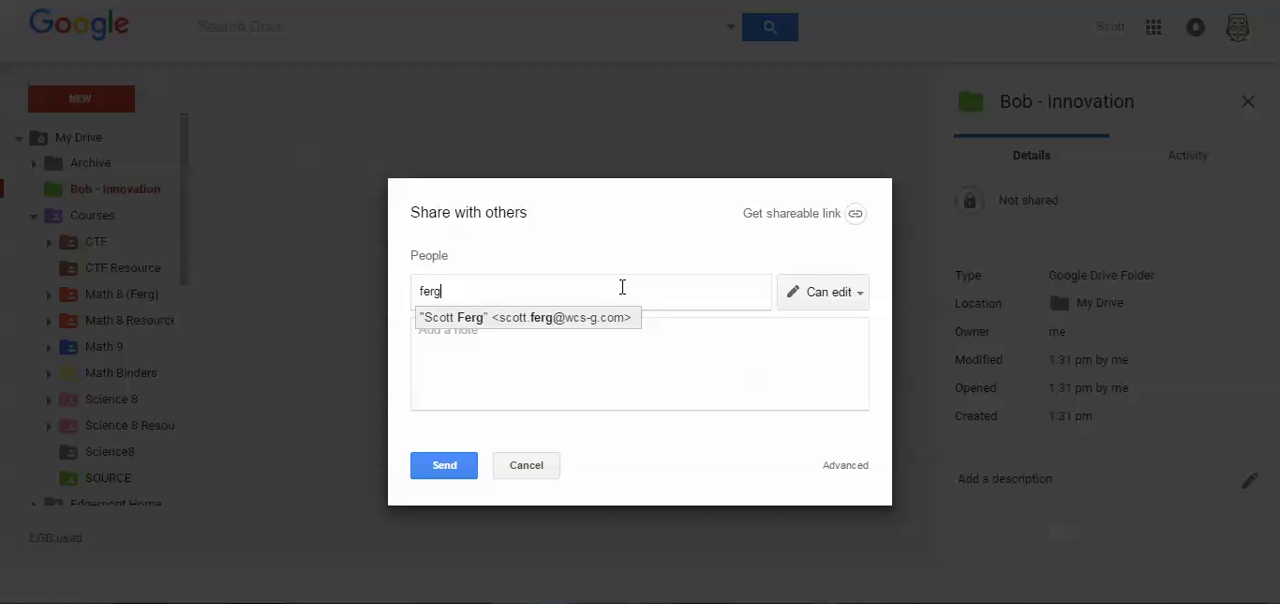
pyautogui.press('Return')
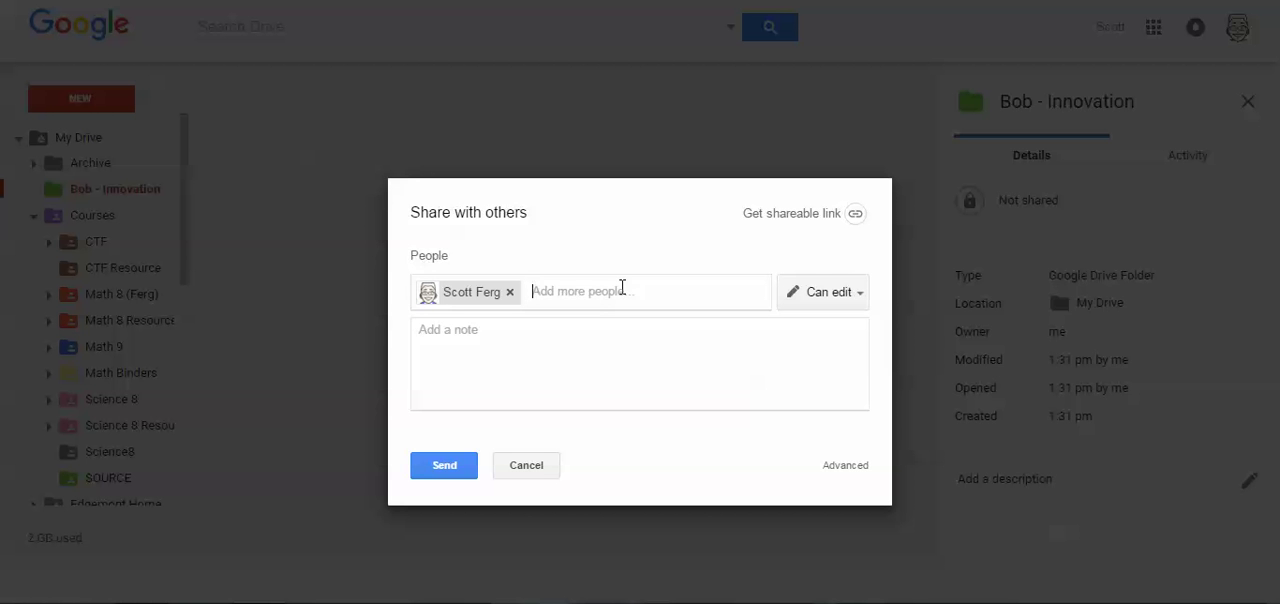
pyautogui.write('baz')
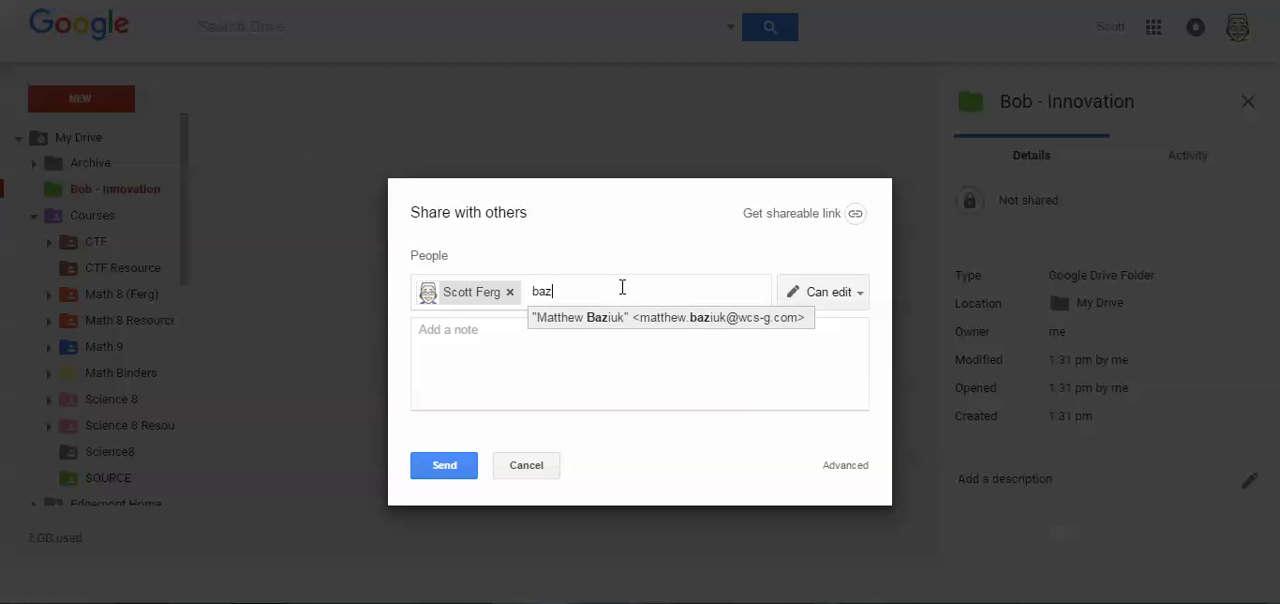
pyautogui.press('Return')
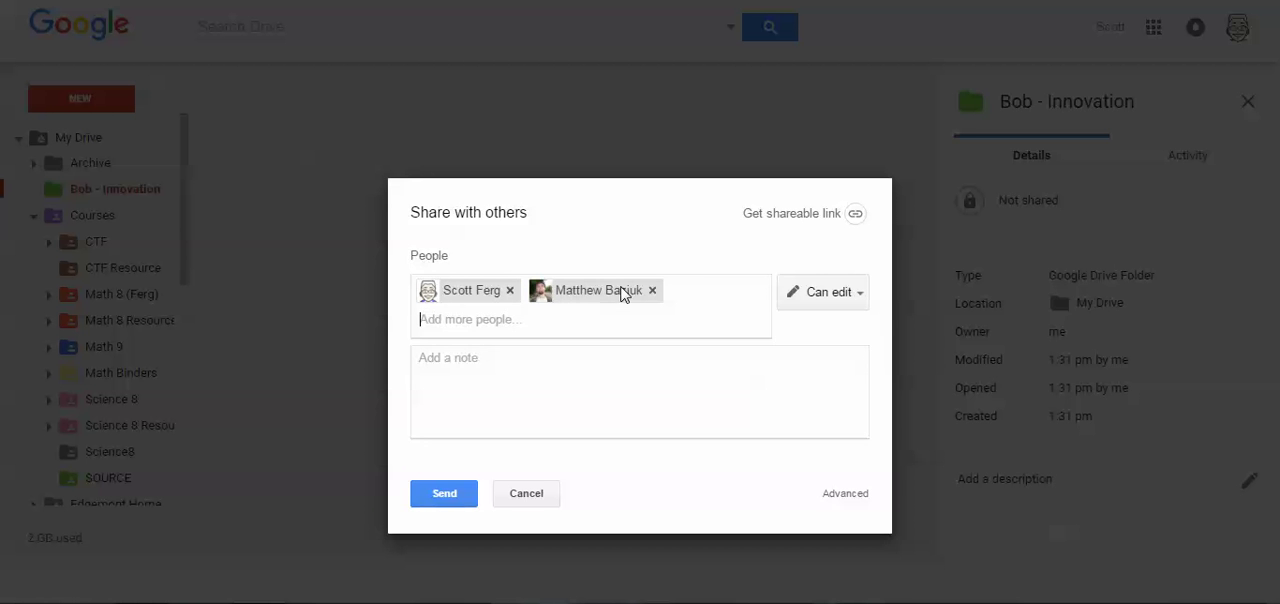
pyautogui.write('tom')
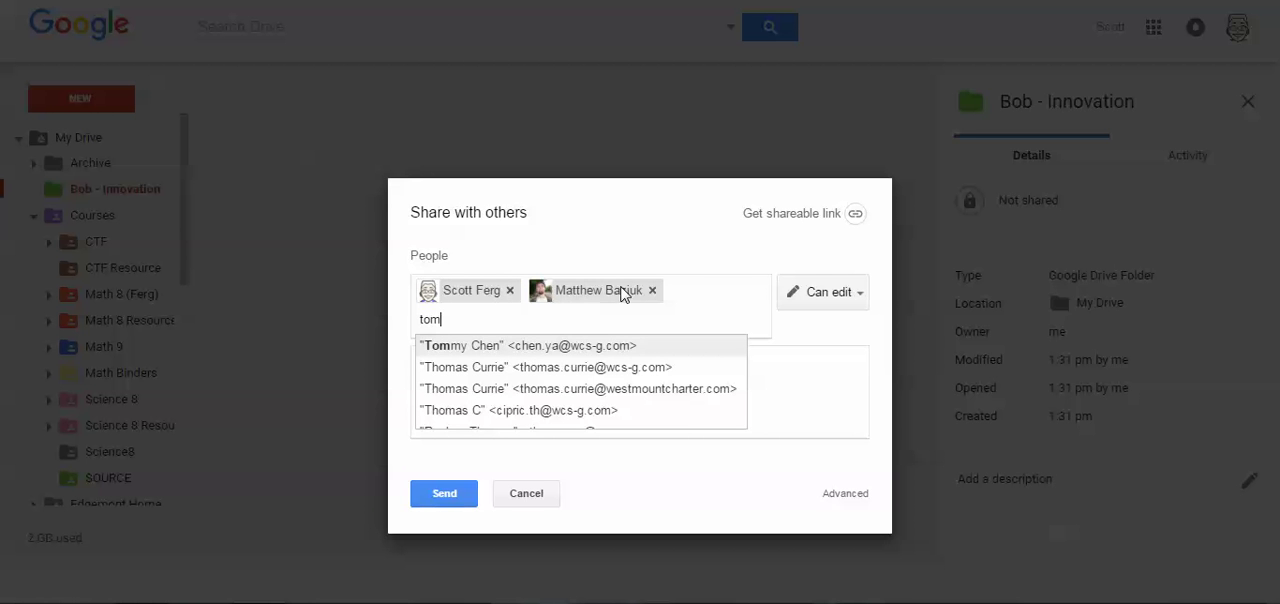
pyautogui.press('BackSpace')
pyautogui.press('BackSpace')
pyautogui.press('BackSpace')
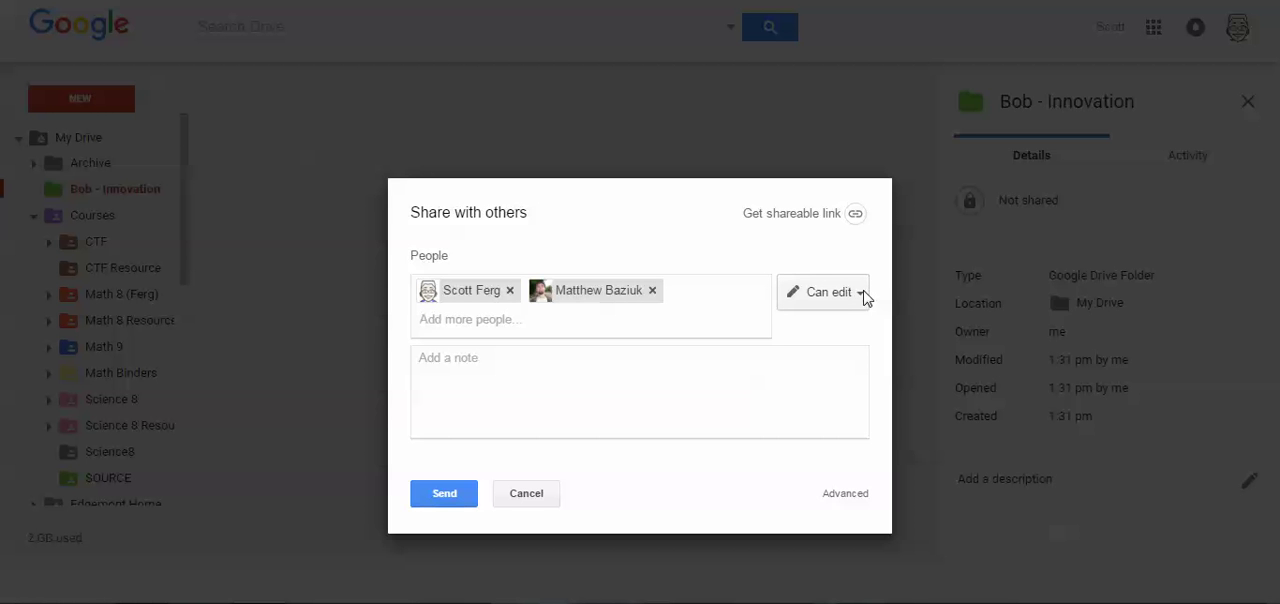
# - Keep the Can edit permission, add a "Here you go" note addressed to the teacher, and send the sharing invitation
pyautogui.click(856, 296)
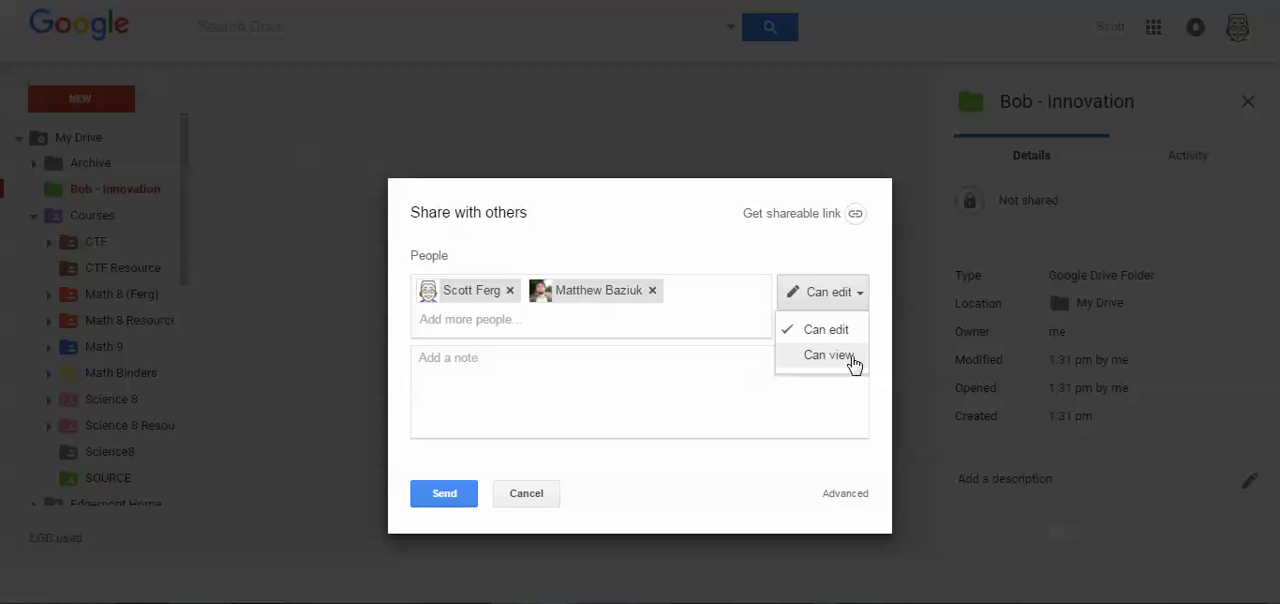
pyautogui.click(865, 253)
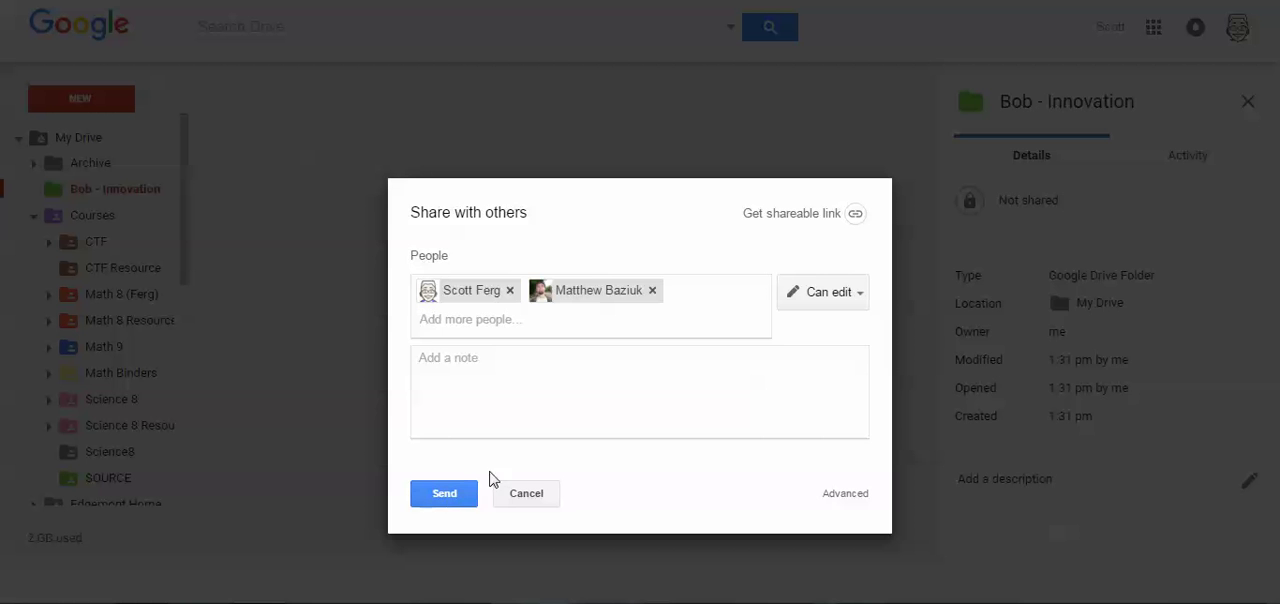
pyautogui.click(548, 361)
pyautogui.write('Here you')
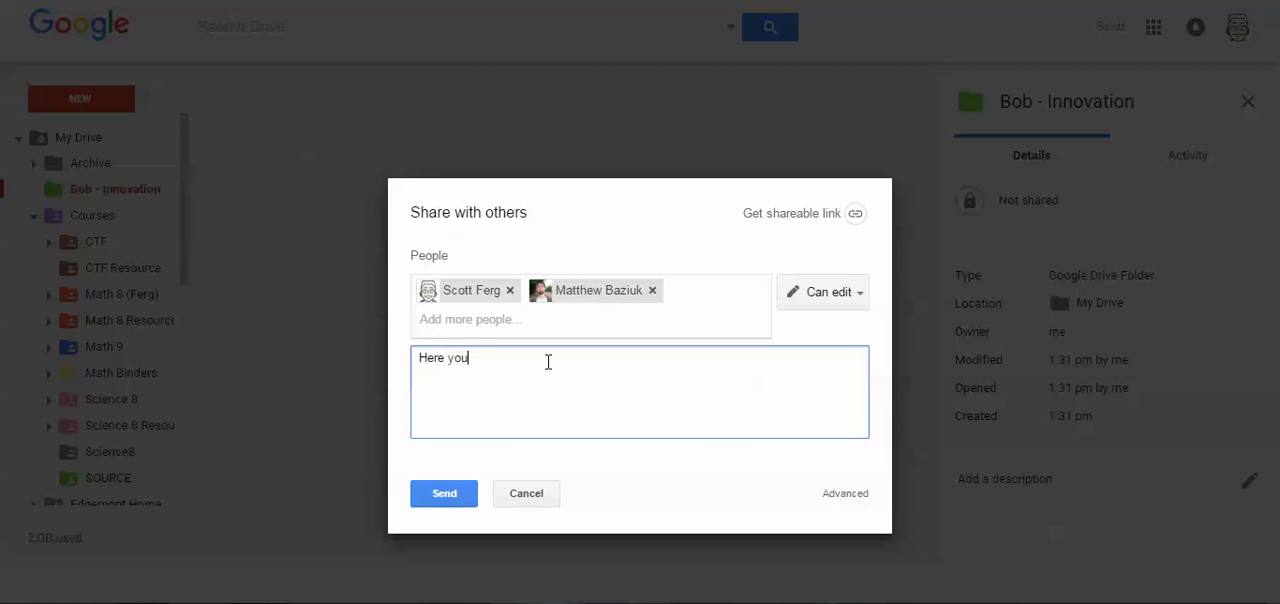
pyautogui.write(' go Mr. Ferg.')
pyautogui.click(443, 492)
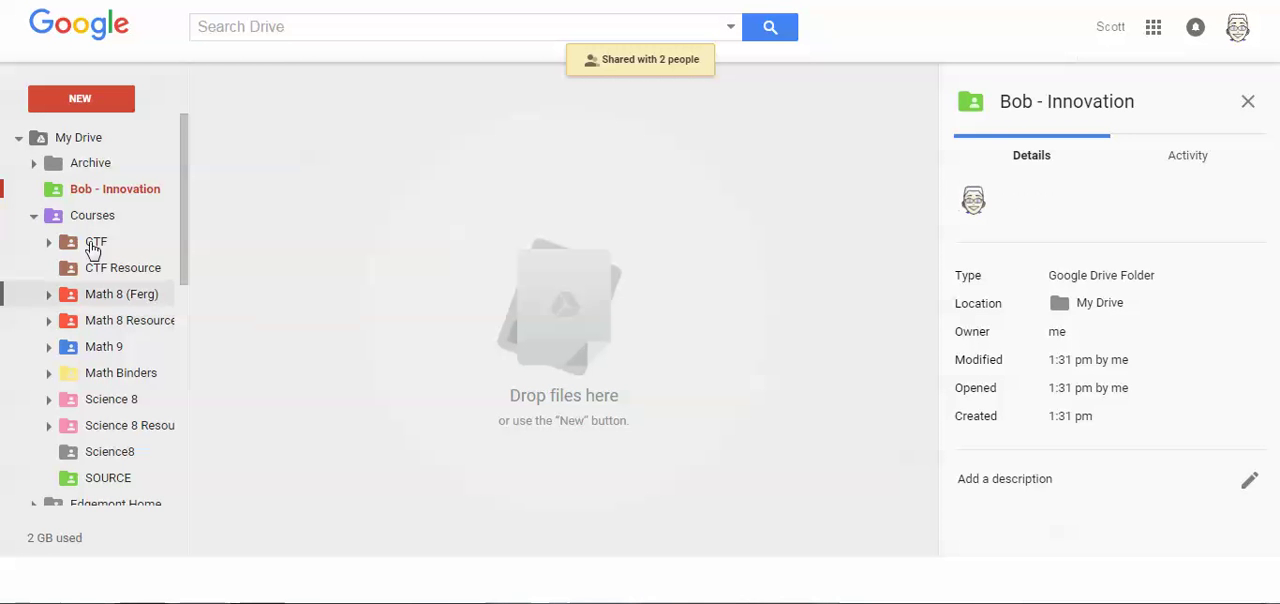
# - Collapse the Courses folder and view the items shared with the account, returning to the start of the folder tree
pyautogui.click(34, 215)
pyautogui.scroll(-3, 70, 233)
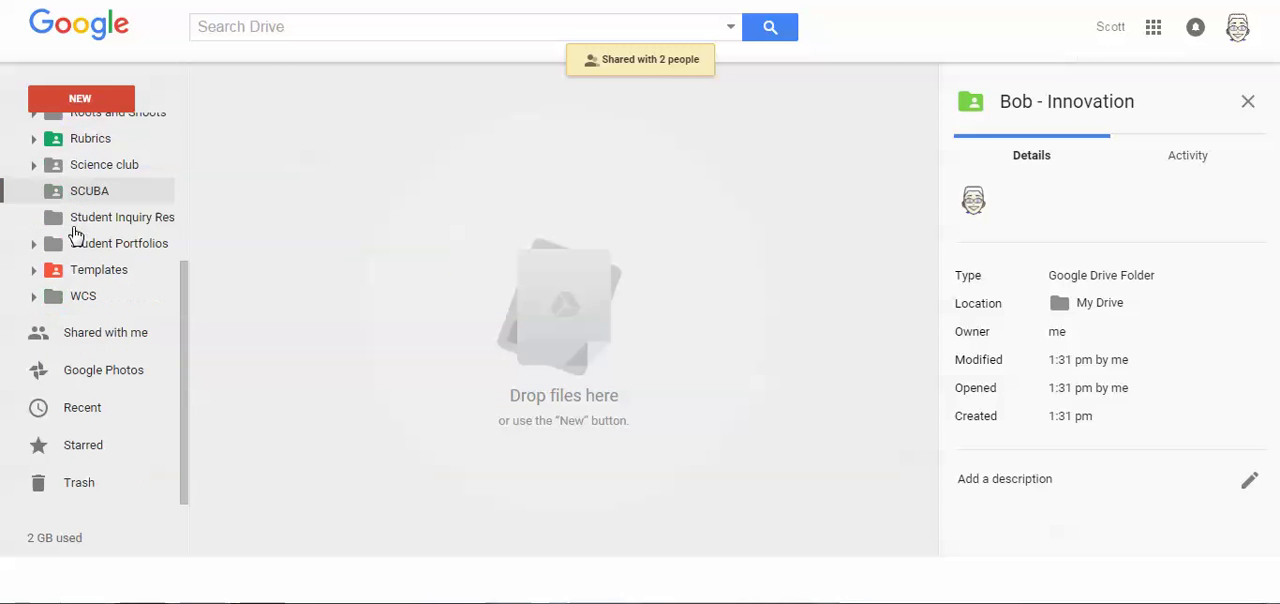
pyautogui.click(104, 336)
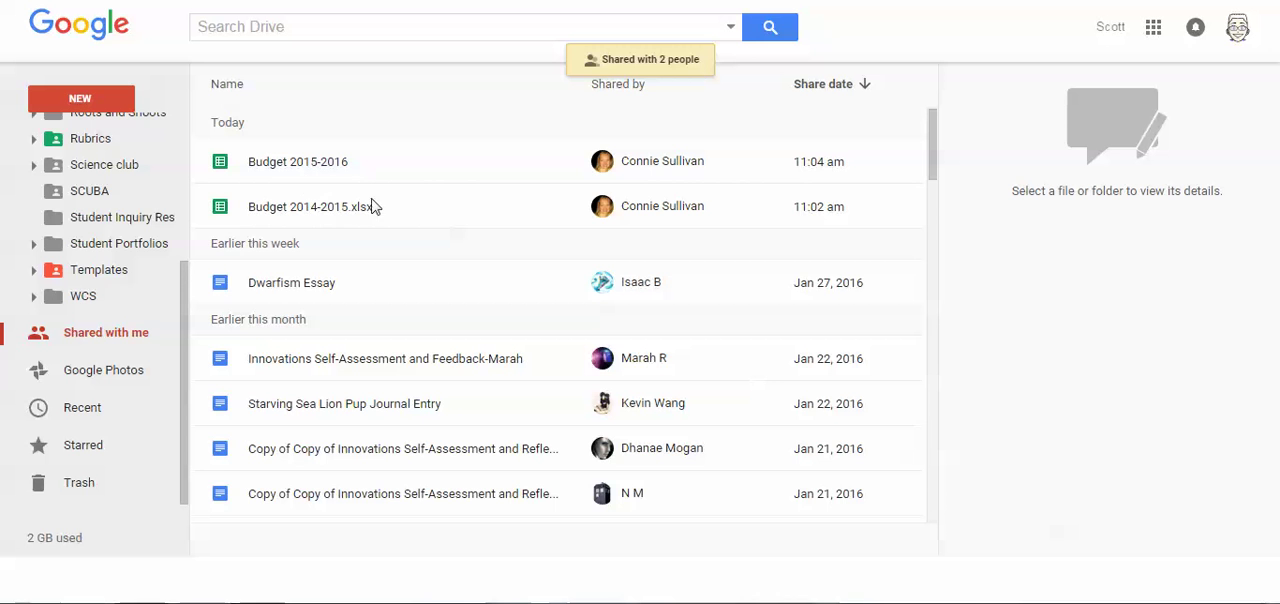
pyautogui.scroll(3, 120, 205)
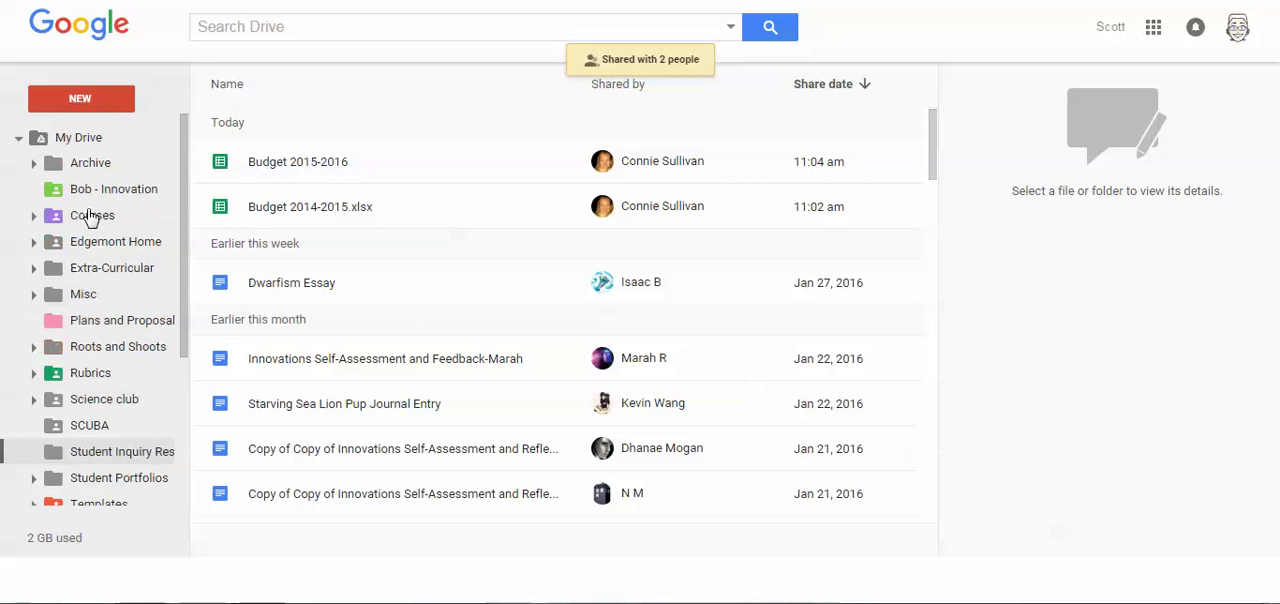